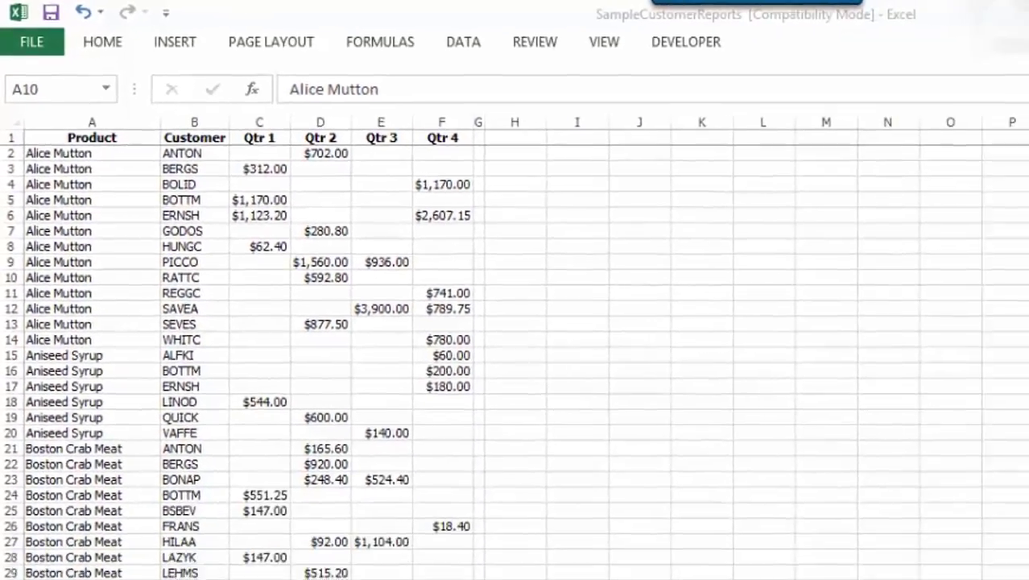
Select a cell inside the quarterly sales data and bring up the INSERT ribbon
scroll(515, 363, down, 20)
scroll(516, 362, up, 10)
scroll(516, 362, up, 10)
scroll(516, 362, up, 10)
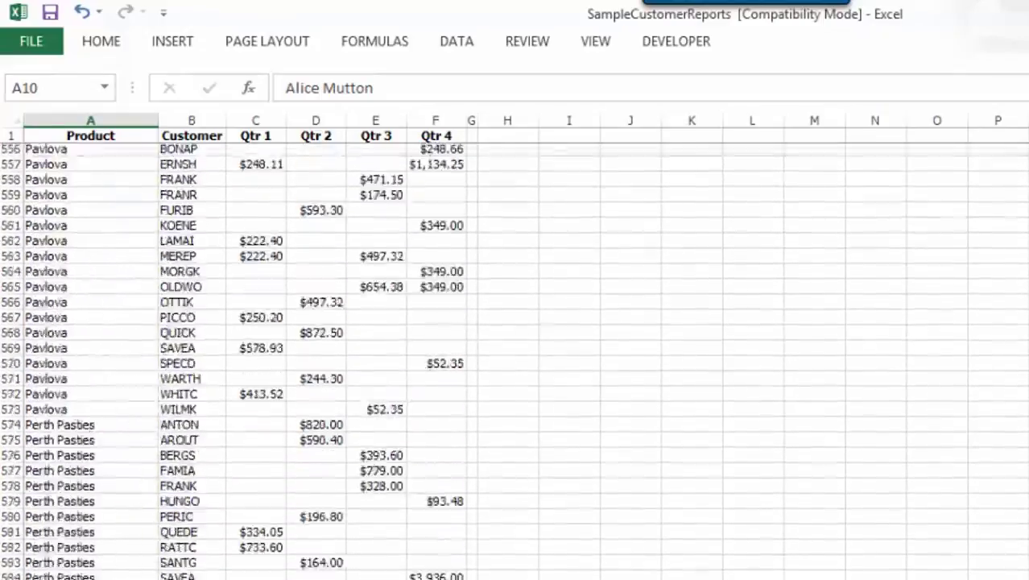
scroll(516, 362, up, 15)
scroll(515, 362, up, 10)
scroll(515, 362, up, 5)
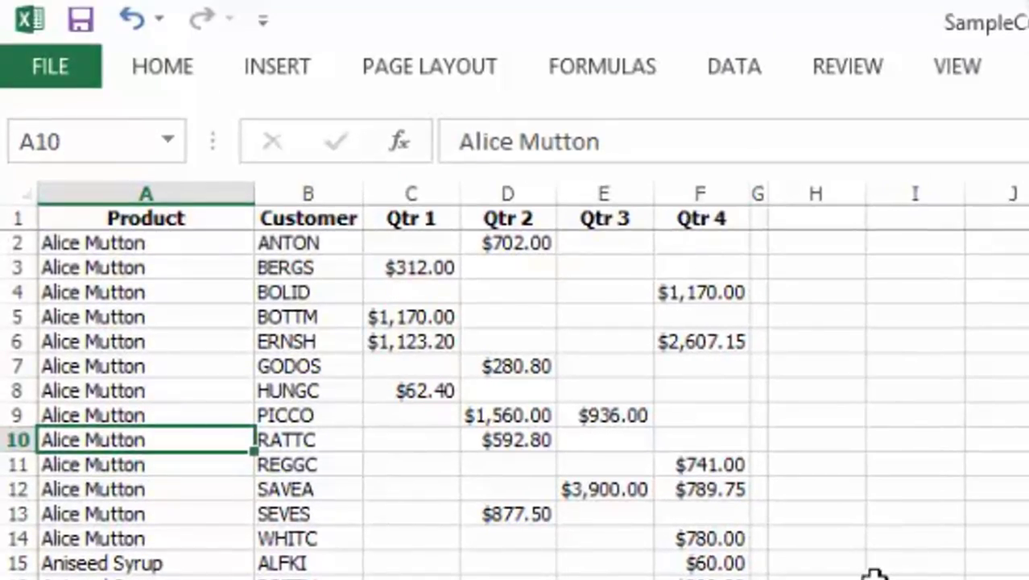
click(536, 519)
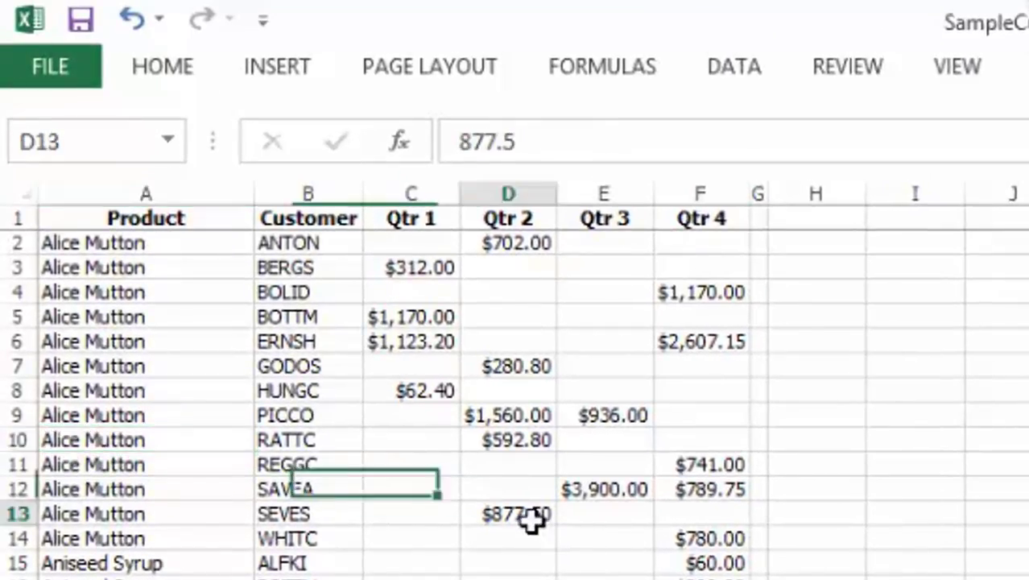
click(148, 515)
click(320, 444)
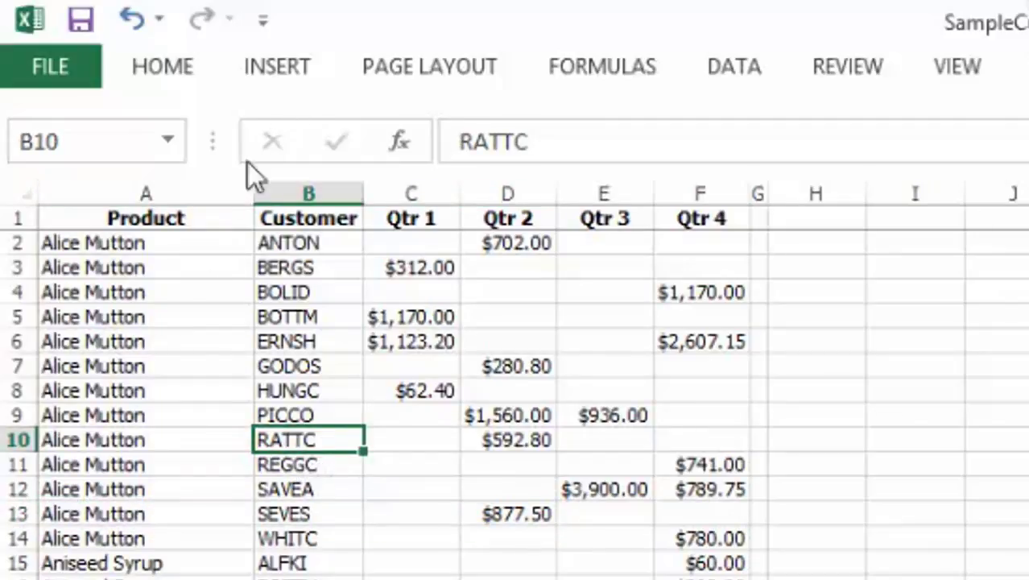
click(154, 442)
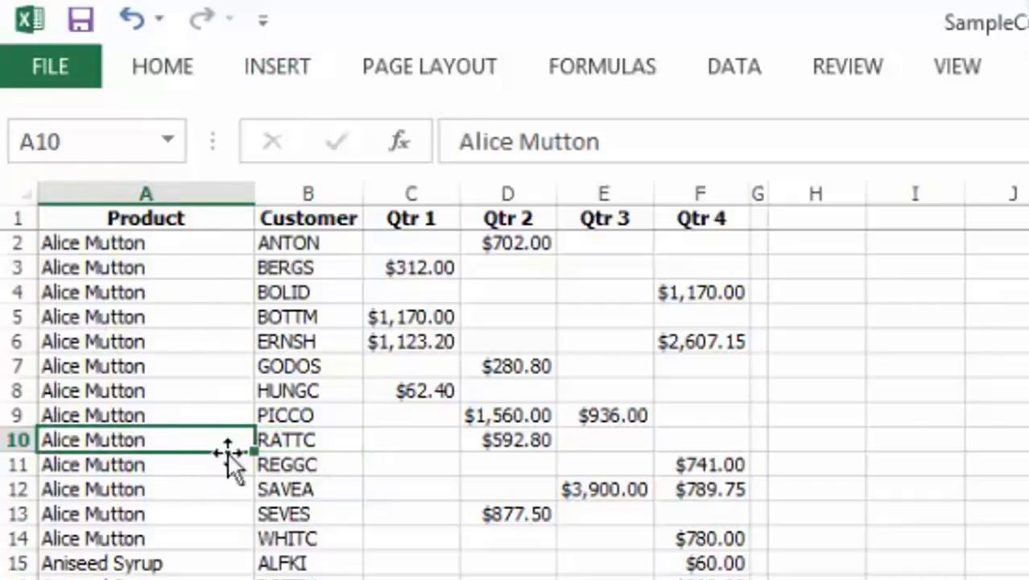
drag(232, 452, 278, 439)
click(286, 67)
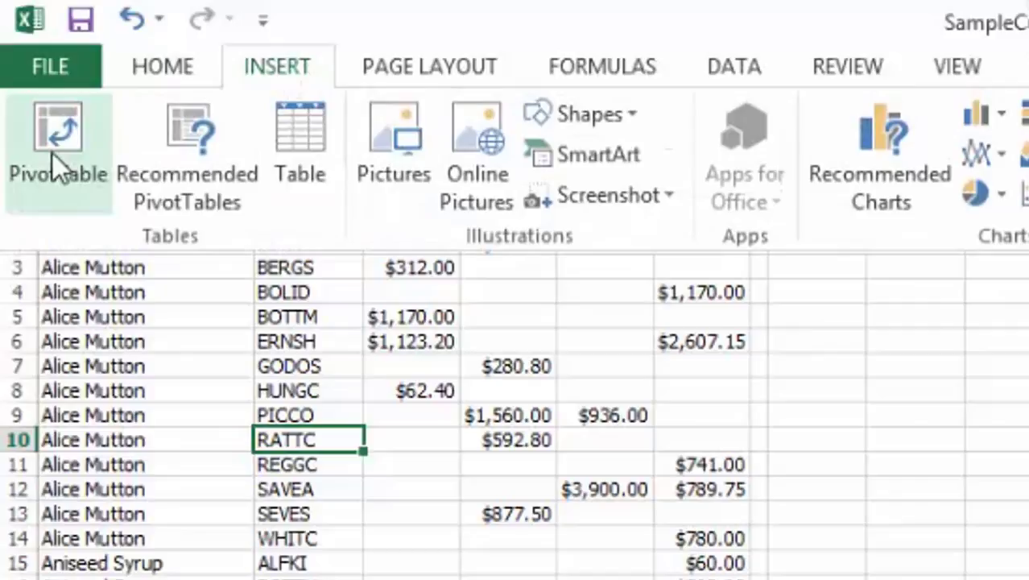
Create a PivotTable from 'Source Data'!$A$1:$F$948 on a new worksheet
click(55, 135)
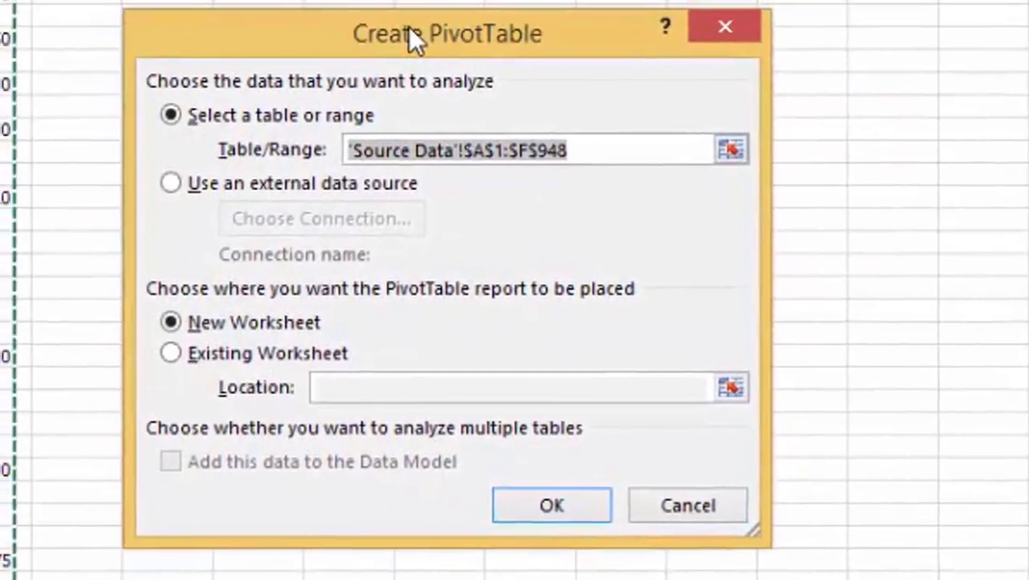
key(End)
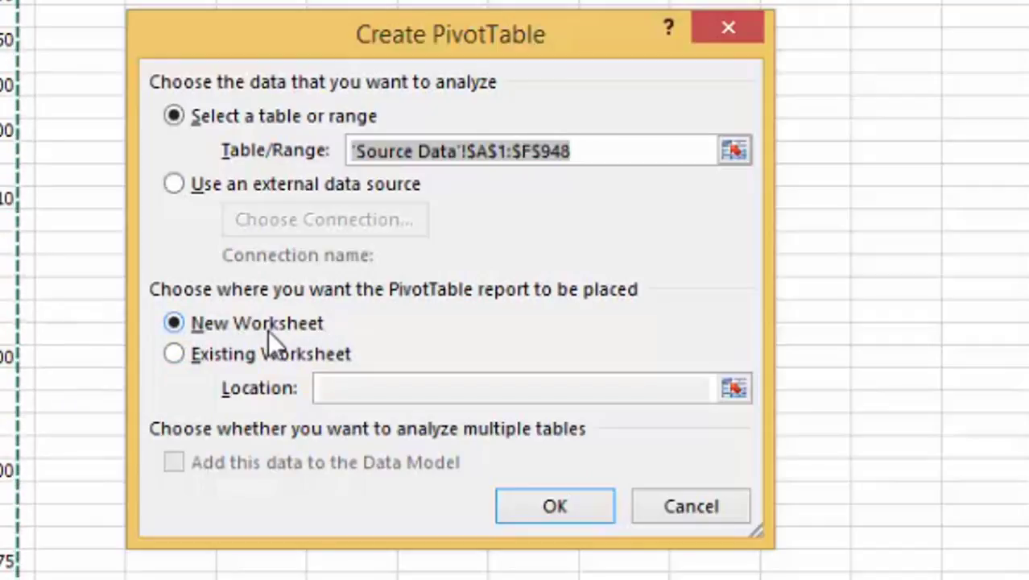
click(552, 503)
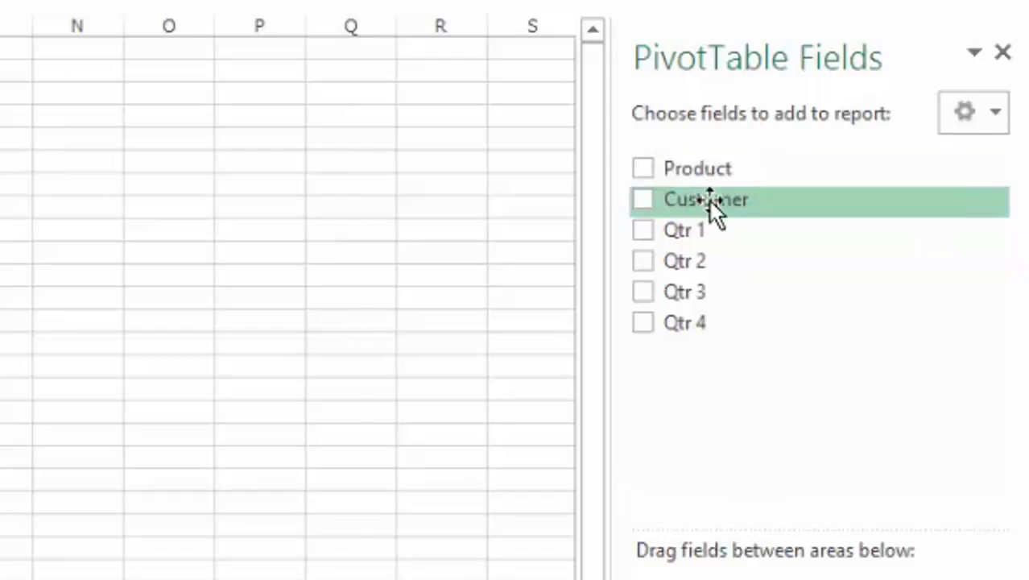
Put Customer, then Product, into the ROWS area so products nest under each customer
drag(705, 200, 756, 274)
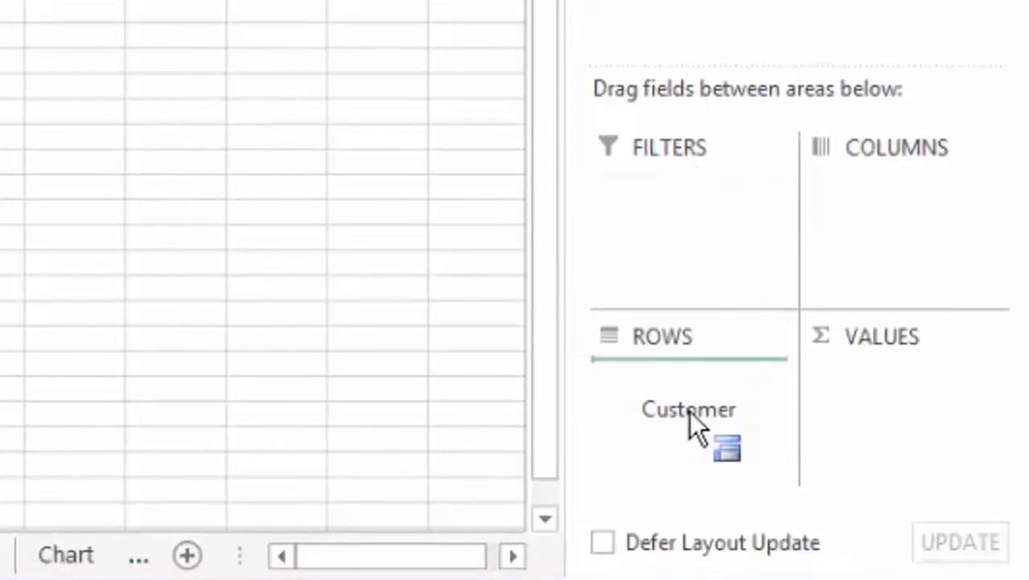
drag(735, 29, 701, 419)
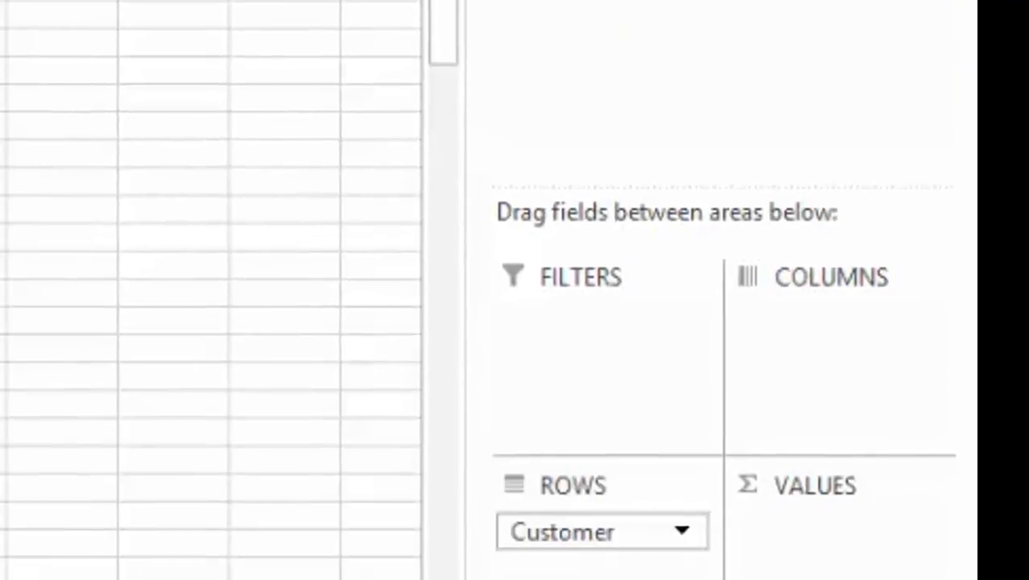
drag(832, 4, 823, 291)
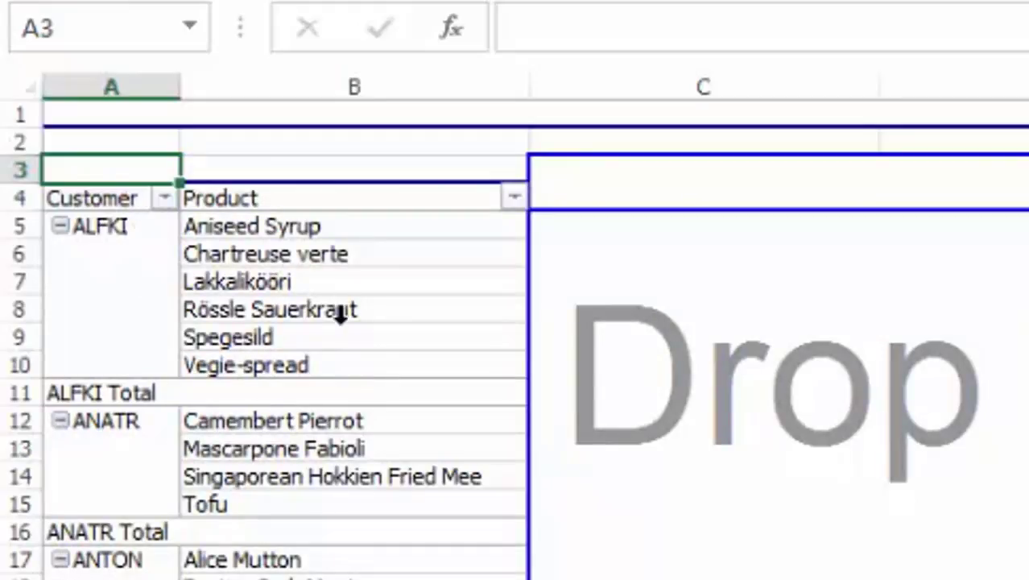
Add Qtr 1 to VALUES and change its summary from Count to Sum in Value Field Settings
click(853, 540)
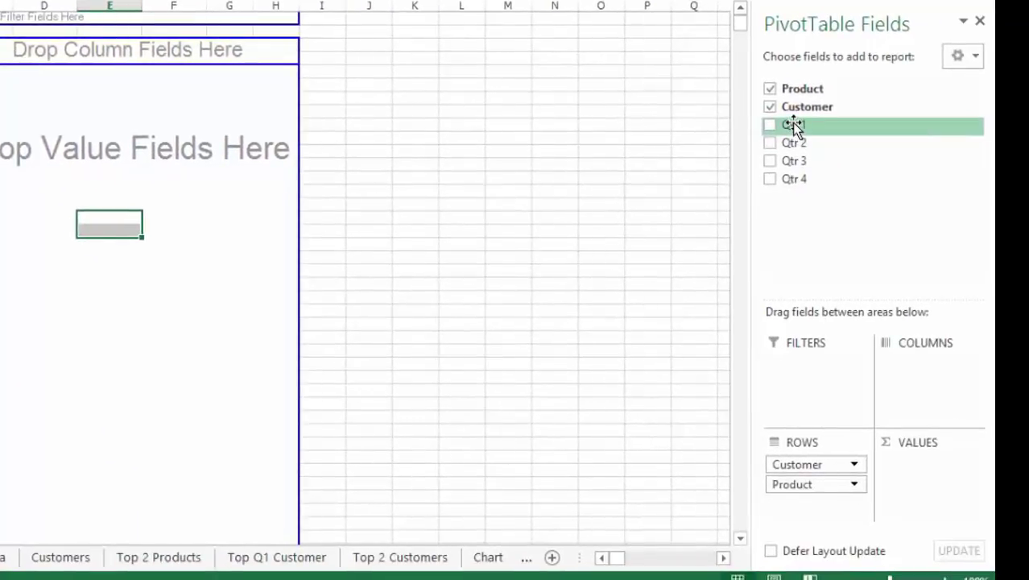
drag(791, 123, 917, 475)
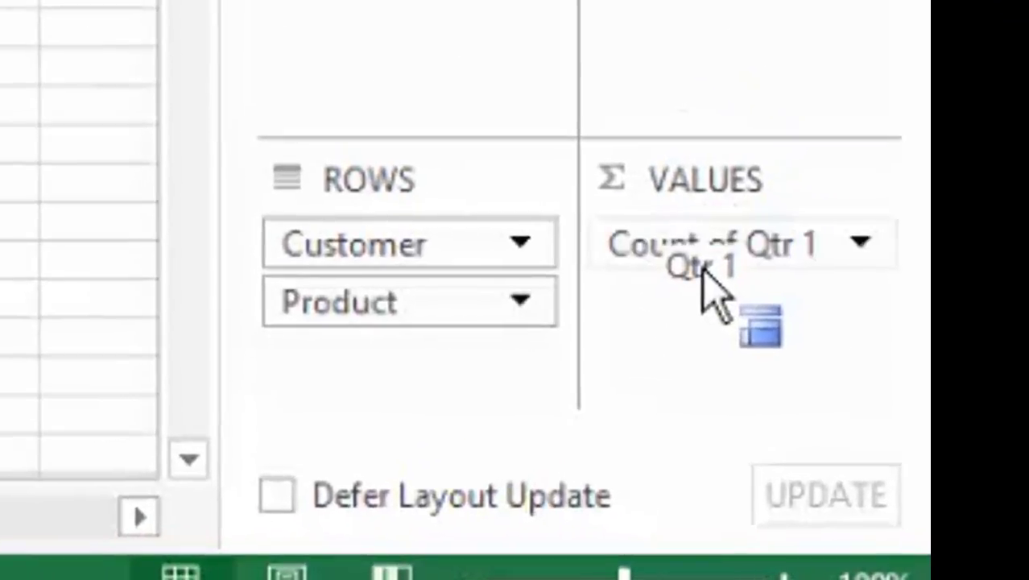
drag(702, 268, 677, 265)
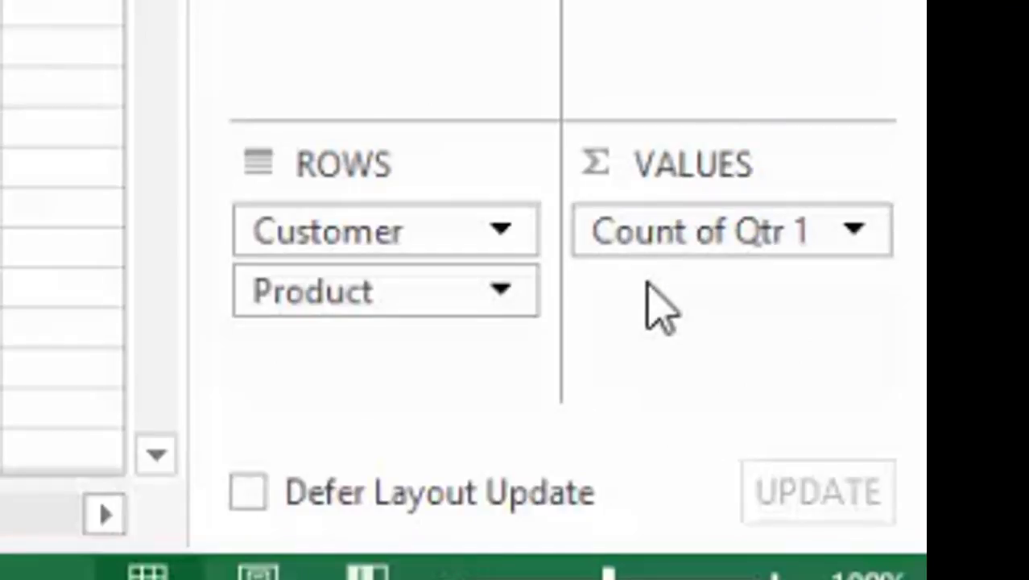
drag(644, 260, 846, 259)
click(849, 234)
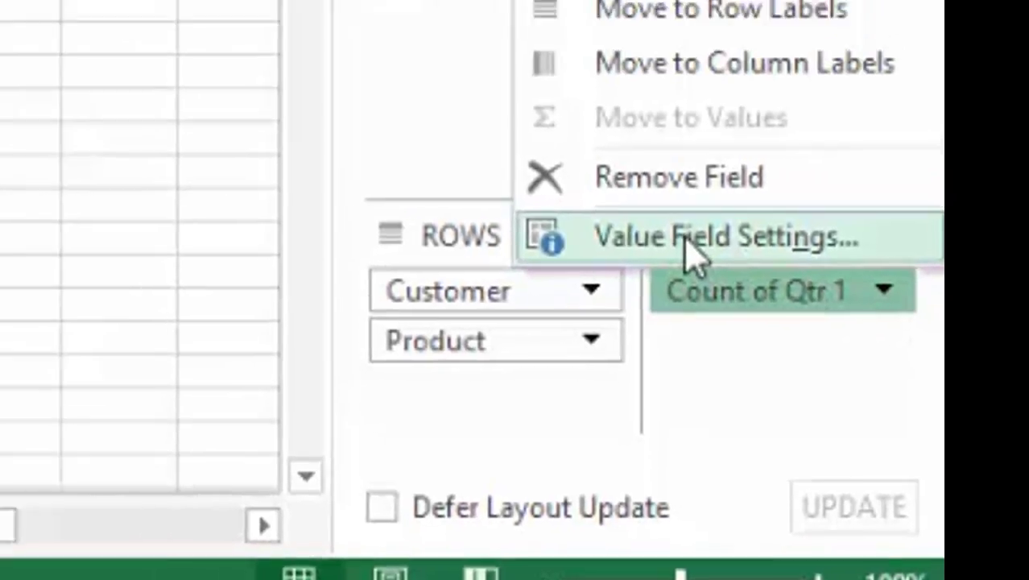
click(636, 202)
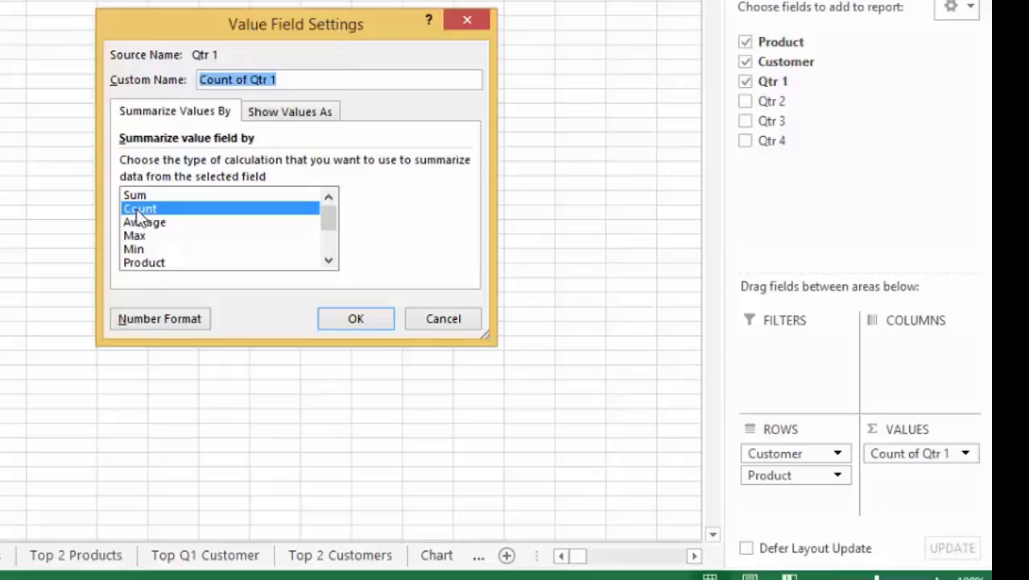
click(137, 195)
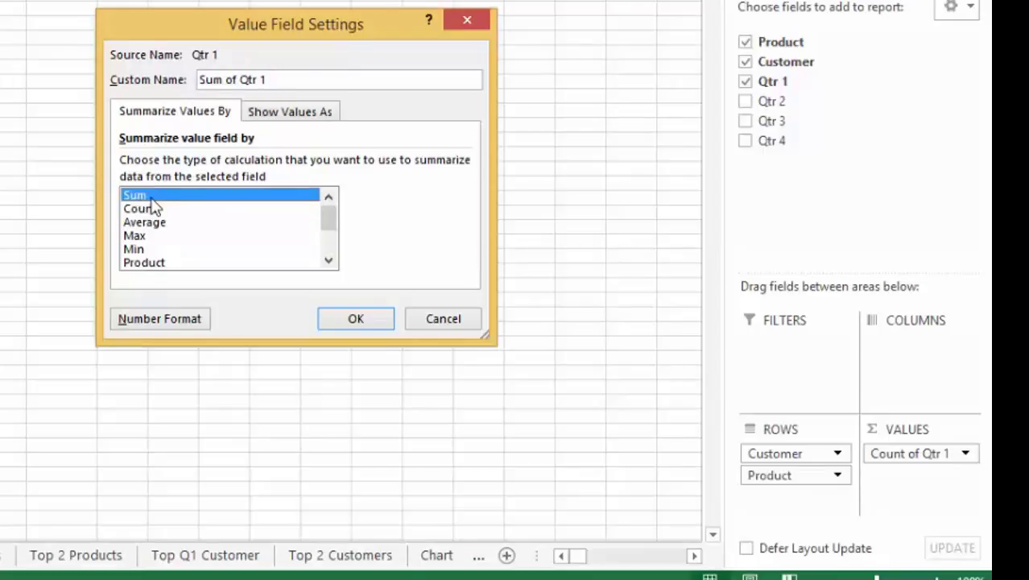
click(356, 320)
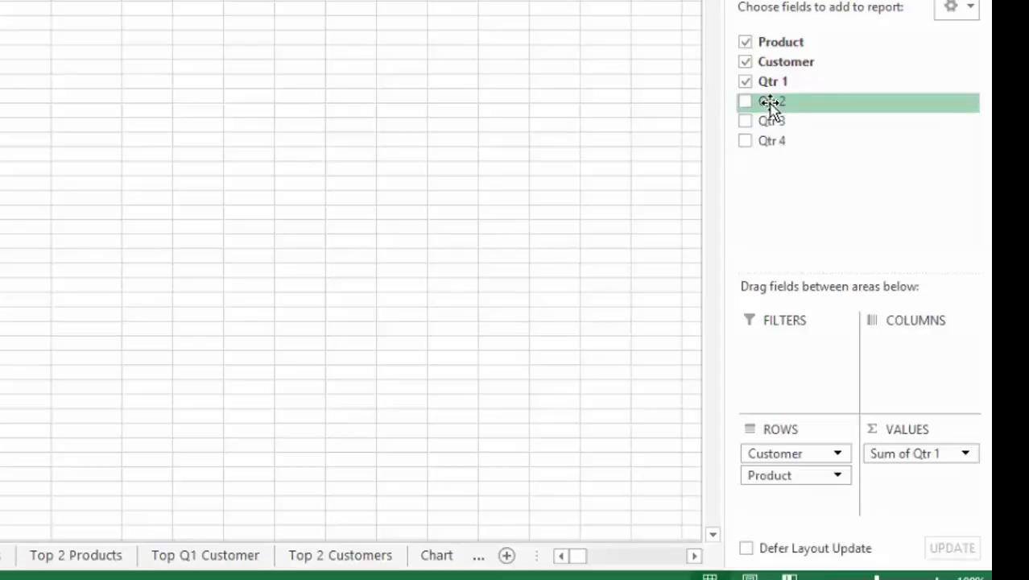
Add Qtr 2 and Qtr 3 to VALUES, each summarized as Sum instead of Count
drag(769, 103, 913, 482)
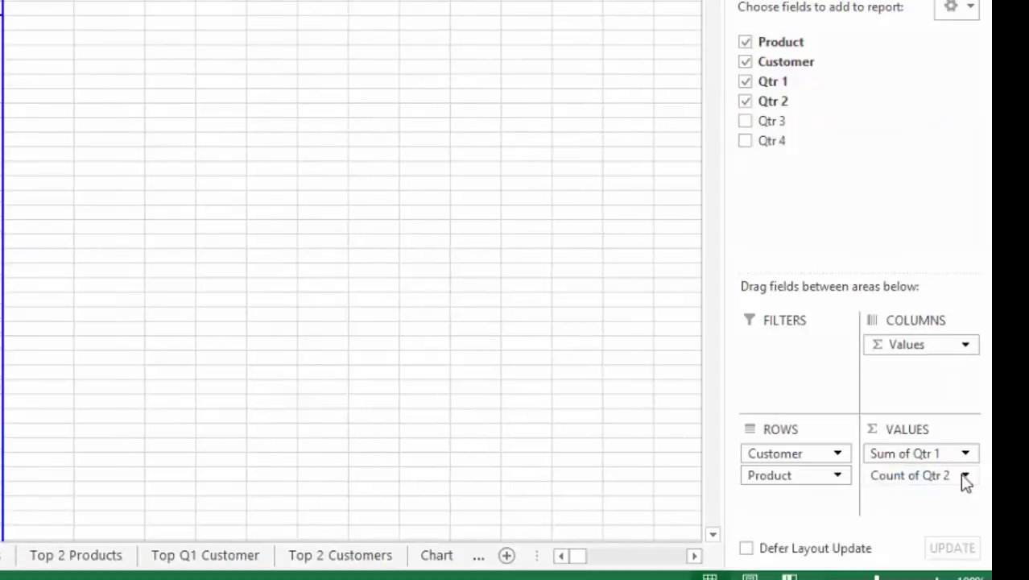
click(966, 476)
click(874, 451)
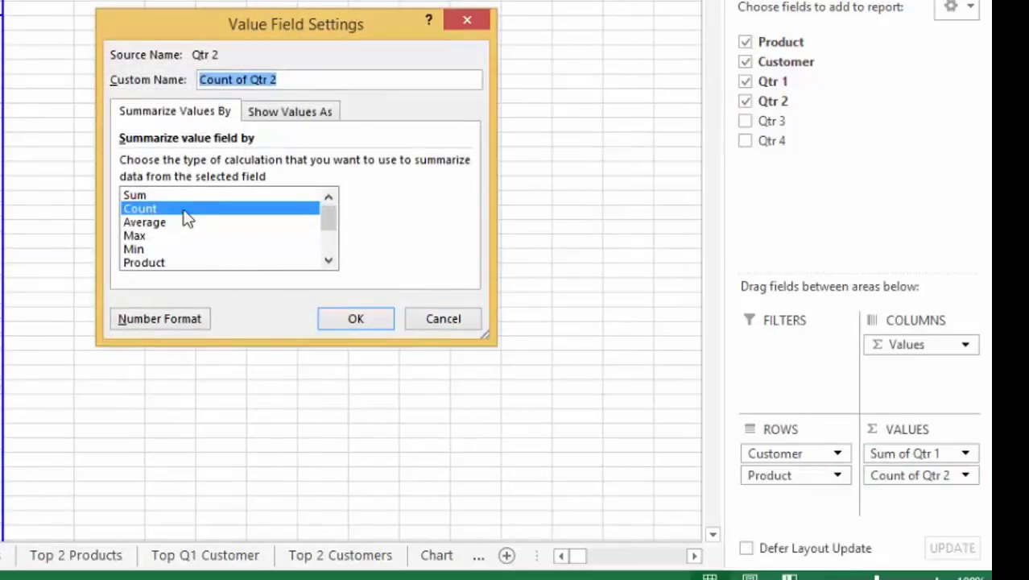
click(161, 195)
click(356, 319)
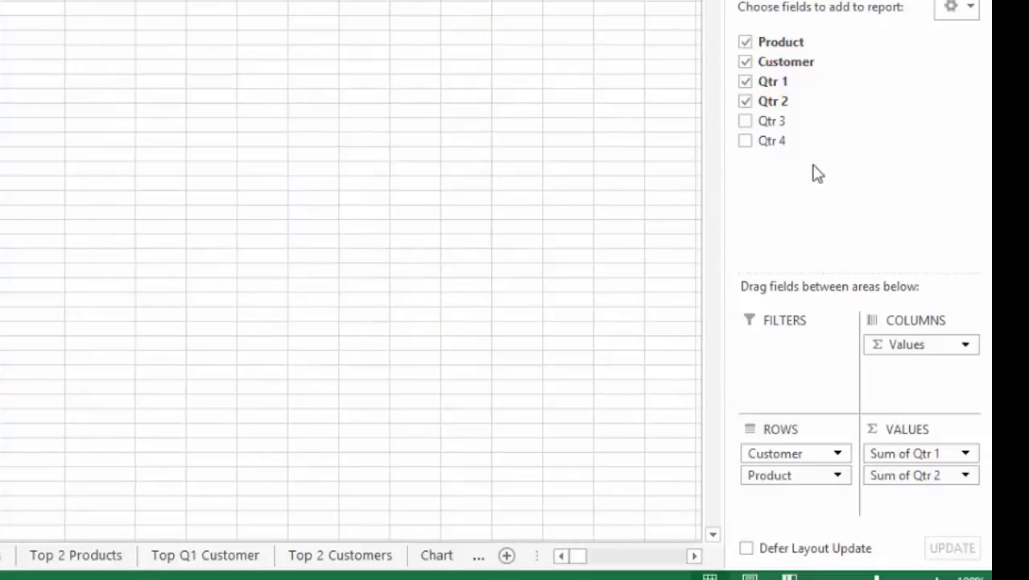
mouse_move(774, 122)
mouse_down()
mouse_move(913, 527)
mouse_move(914, 497)
mouse_up()
click(965, 496)
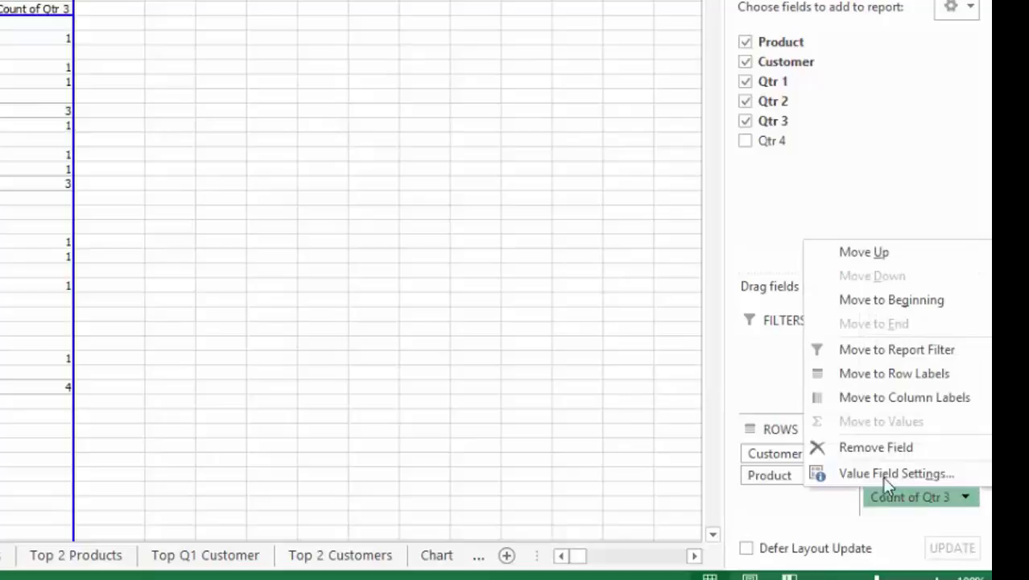
click(894, 471)
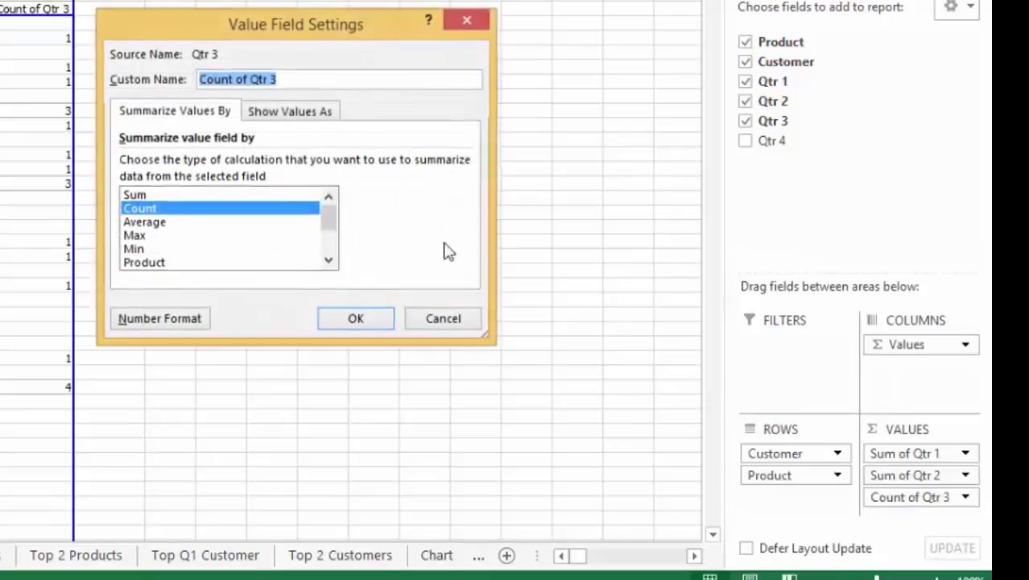
click(214, 196)
click(357, 320)
Add Qtr 4 to VALUES and set it to Sum instead of Count
mouse_move(777, 141)
mouse_down()
mouse_move(916, 515)
mouse_move(934, 519)
mouse_up()
scroll(971, 479, down, 2)
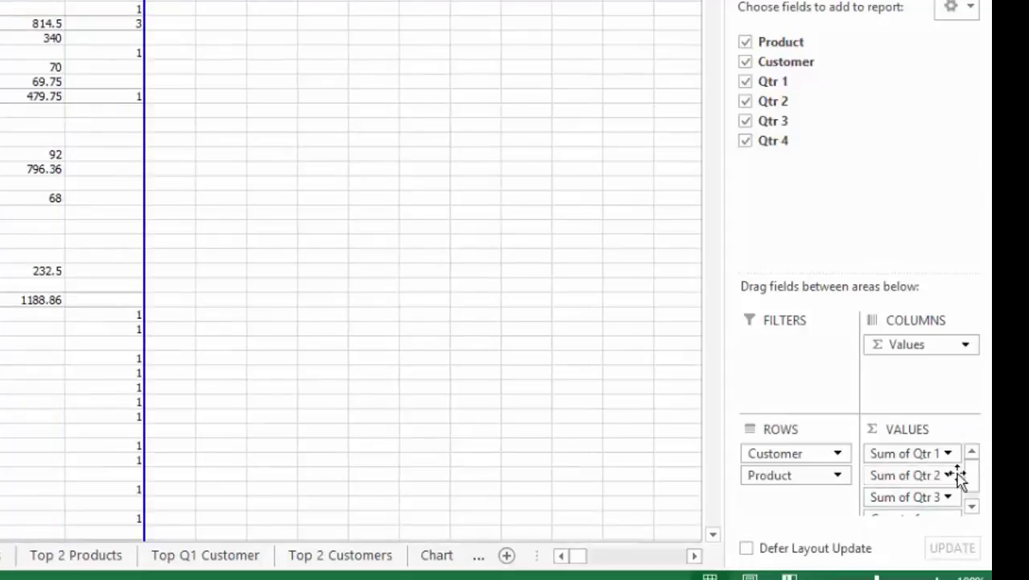
drag(972, 481, 972, 505)
click(947, 506)
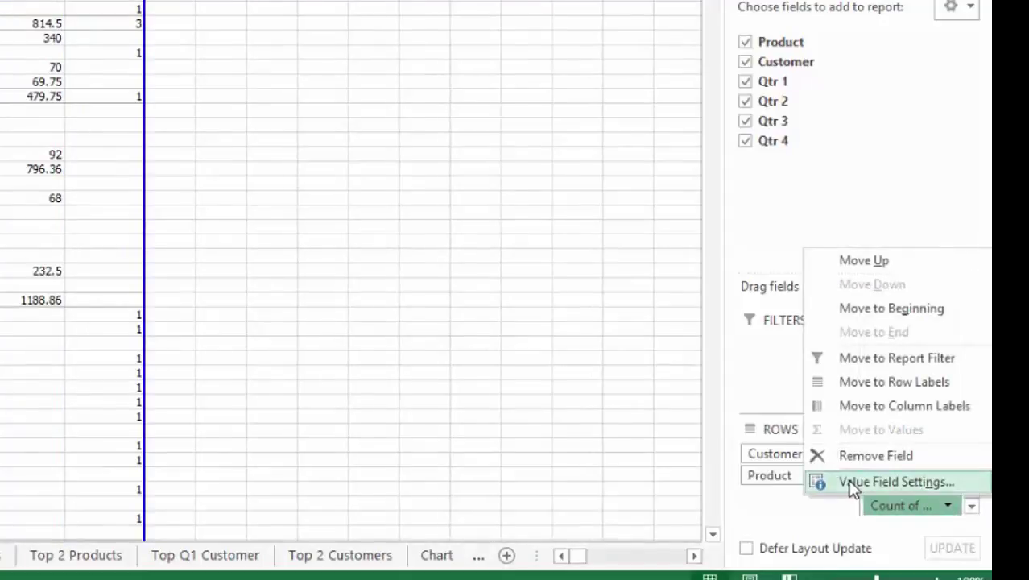
click(851, 482)
click(135, 195)
click(357, 318)
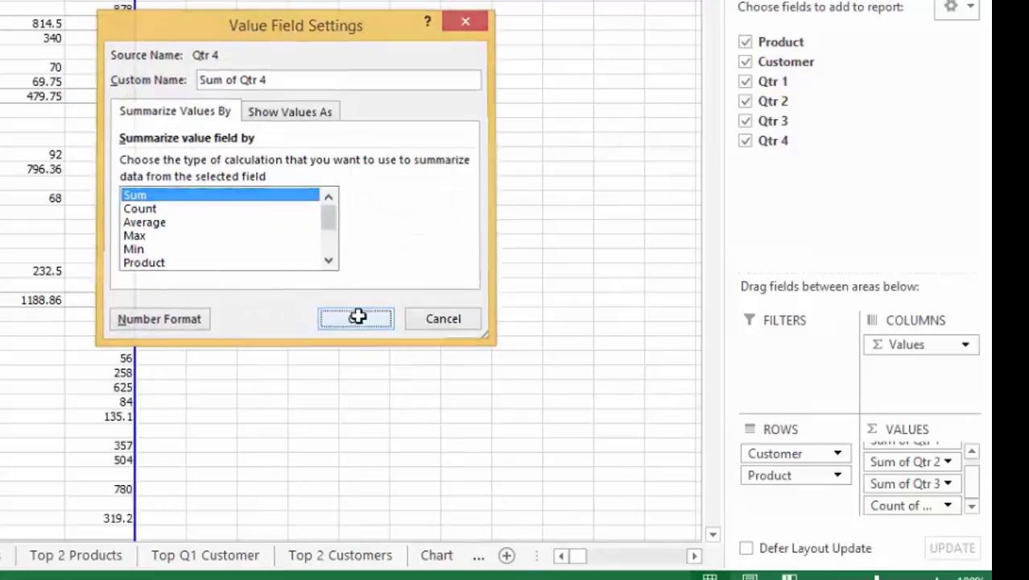
scroll(361, 188, up, 2)
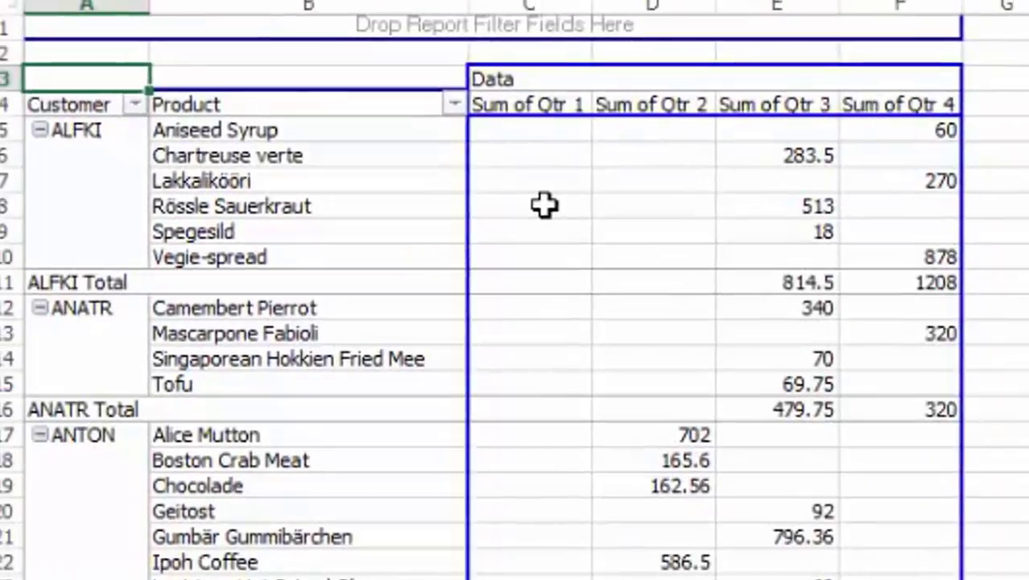
click(544, 208)
click(705, 214)
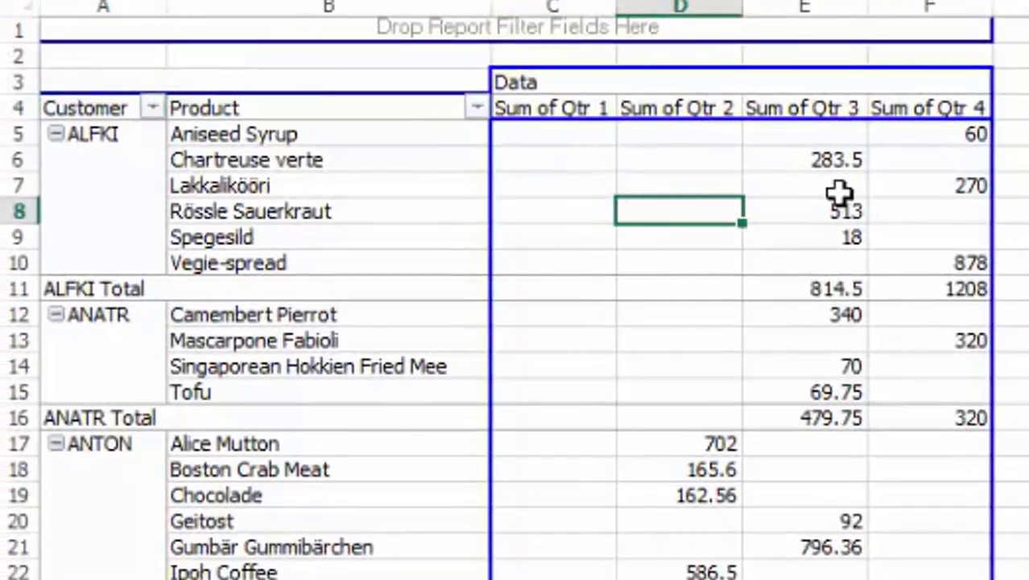
click(839, 191)
click(816, 153)
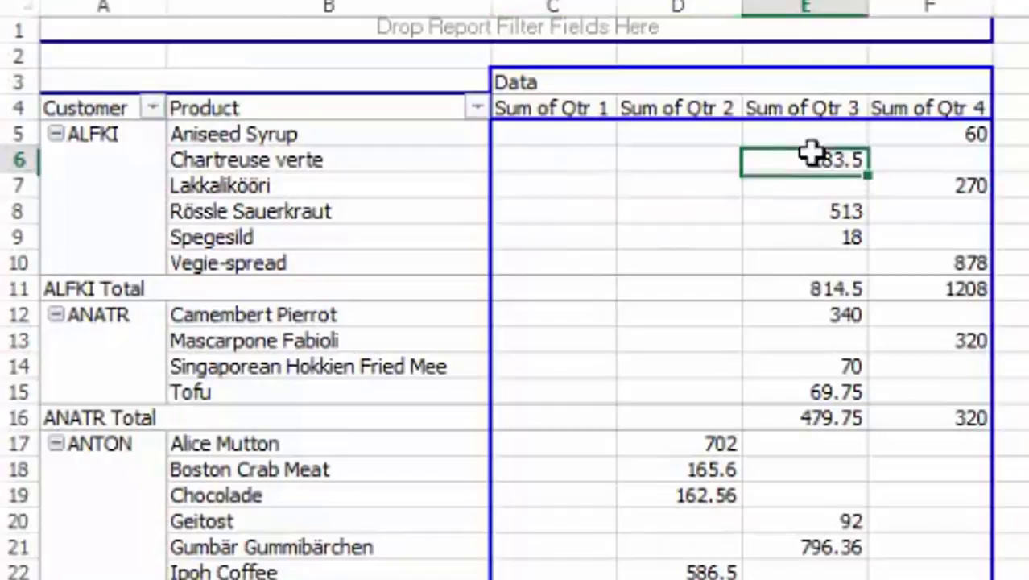
click(942, 190)
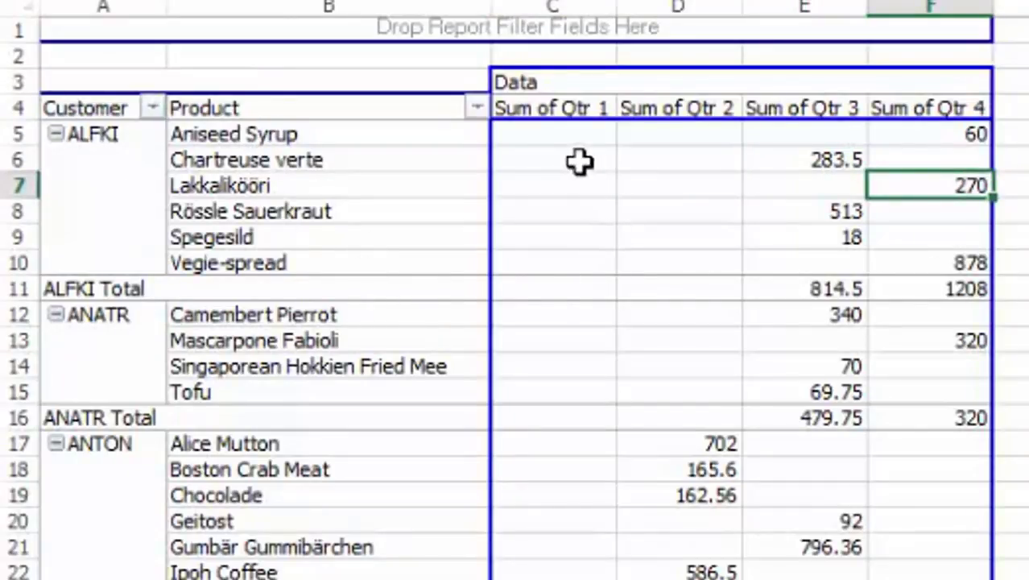
click(665, 365)
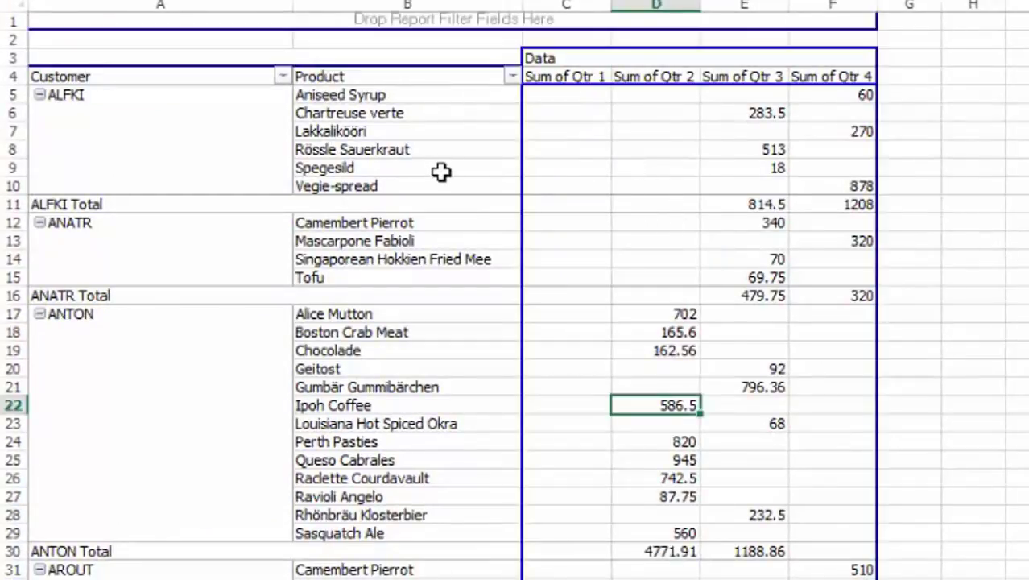
On the Design tab, switch the report layout through Compact, Outline and Tabular form
click(441, 171)
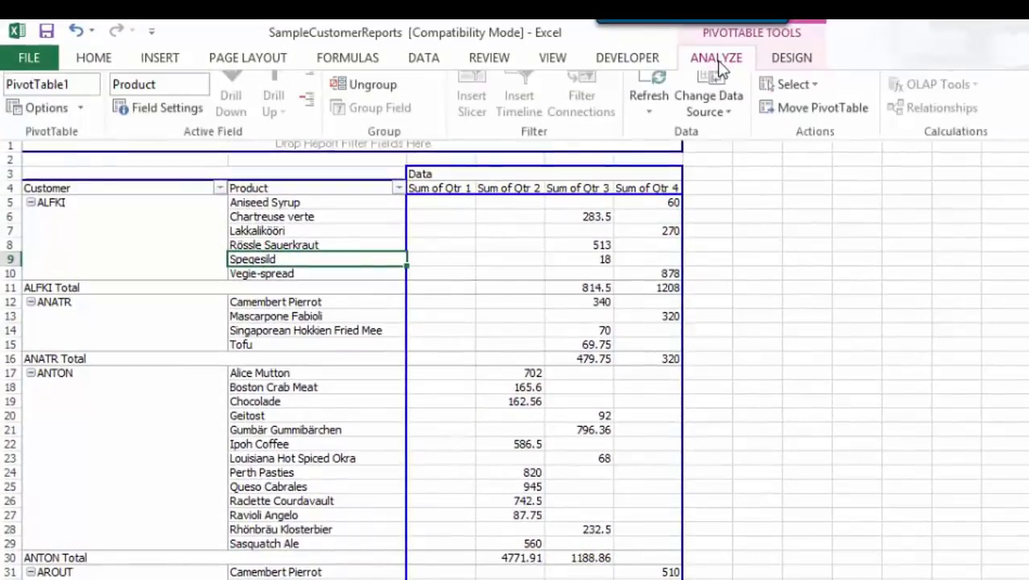
click(804, 62)
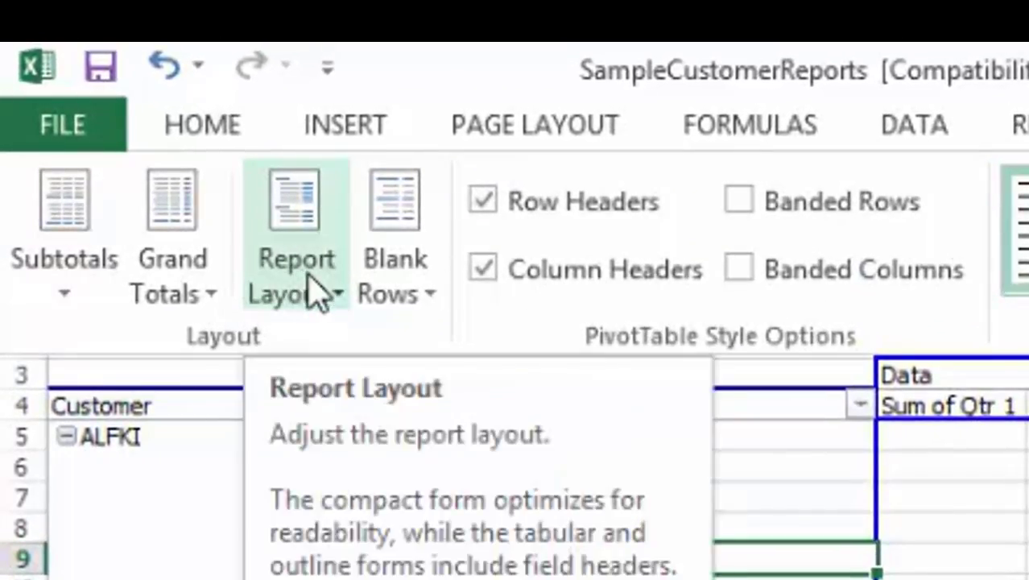
click(321, 294)
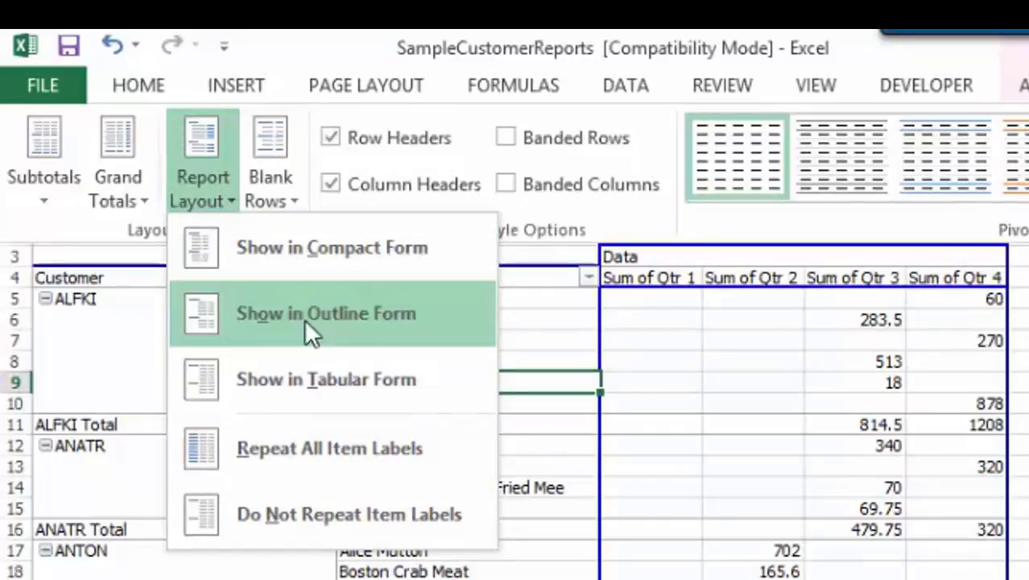
click(328, 245)
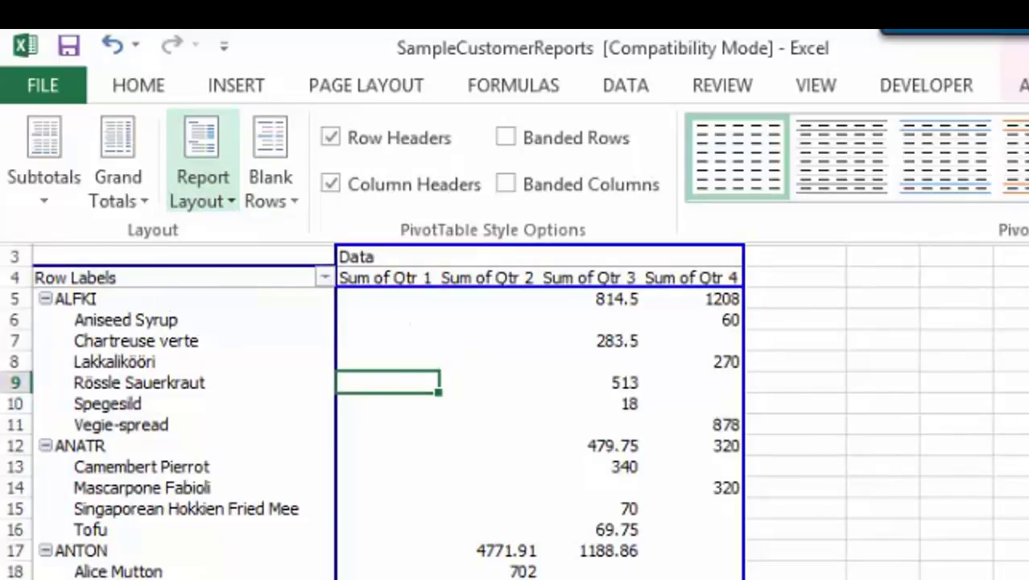
click(203, 198)
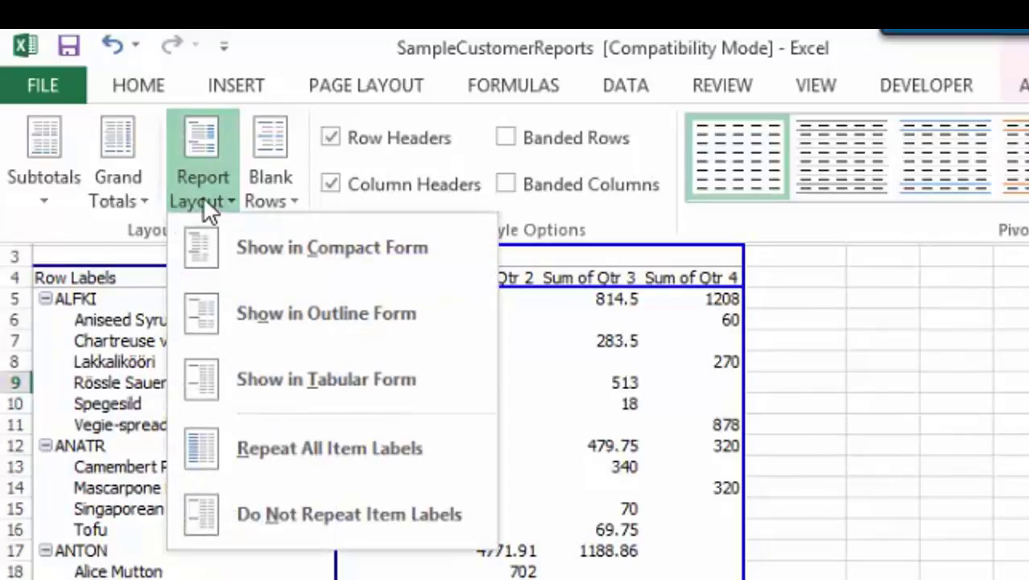
click(305, 329)
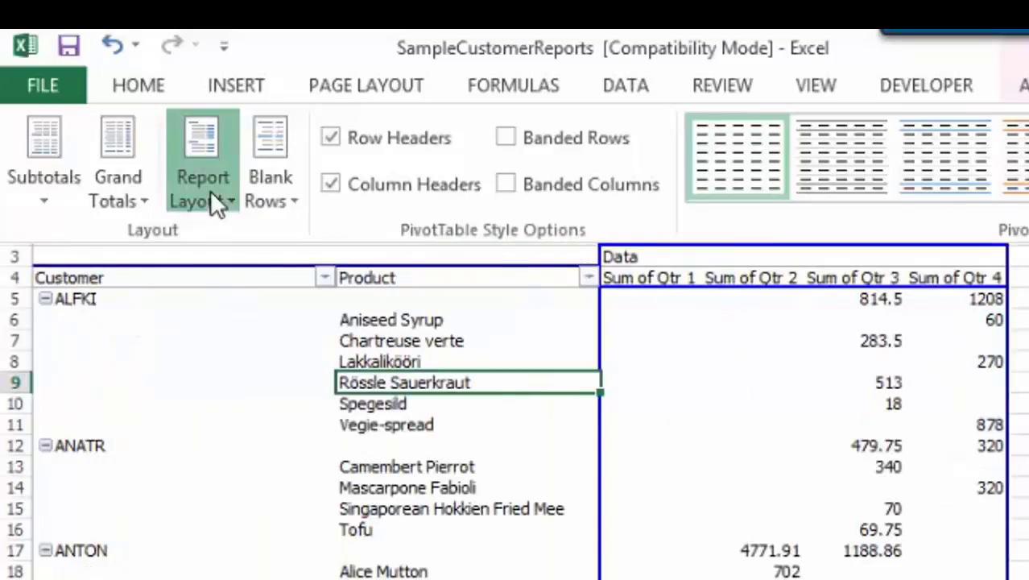
click(211, 195)
click(303, 378)
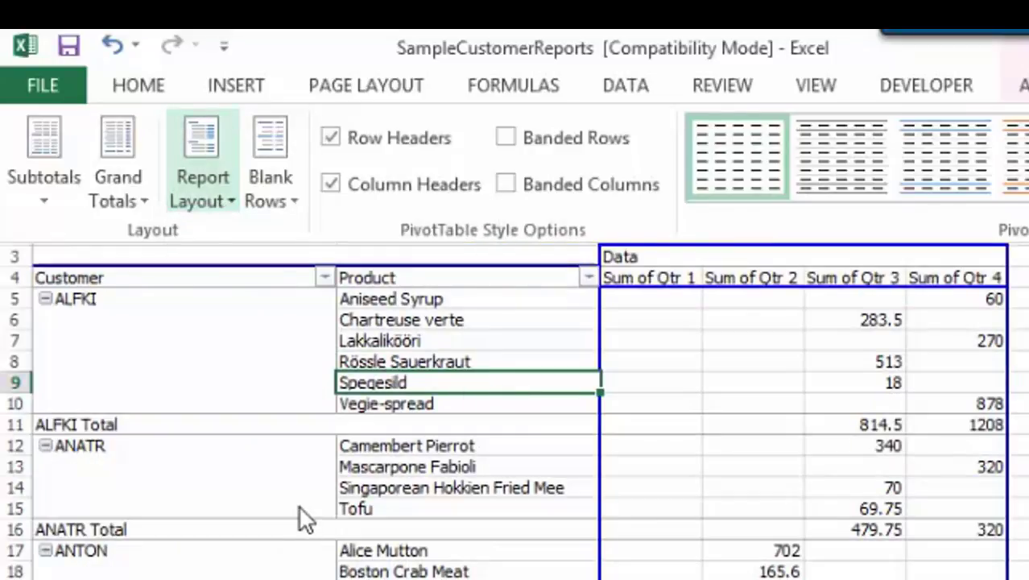
Turn on Repeat All Item Labels, then switch to Do Not Repeat Item Labels
click(210, 201)
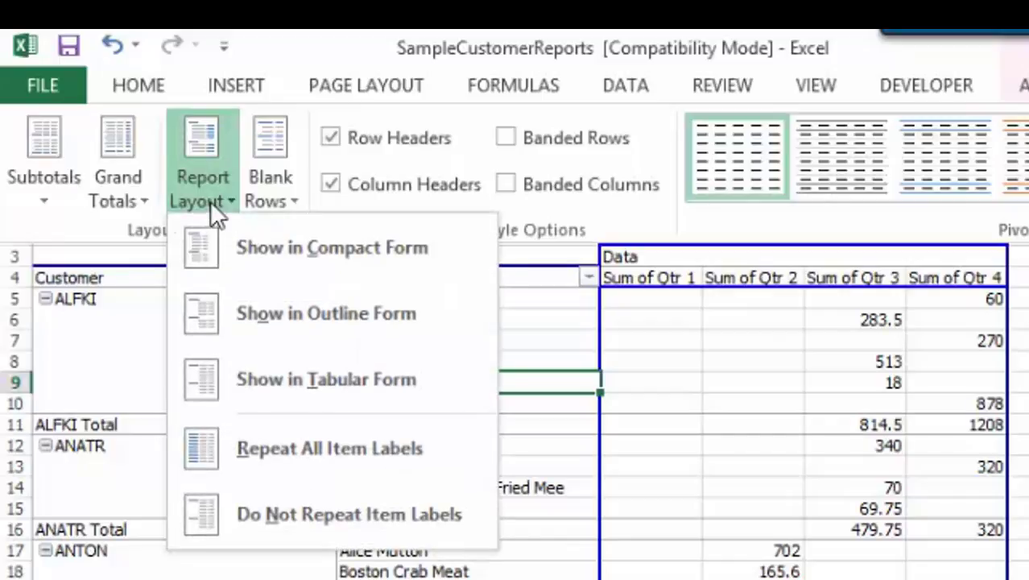
click(314, 454)
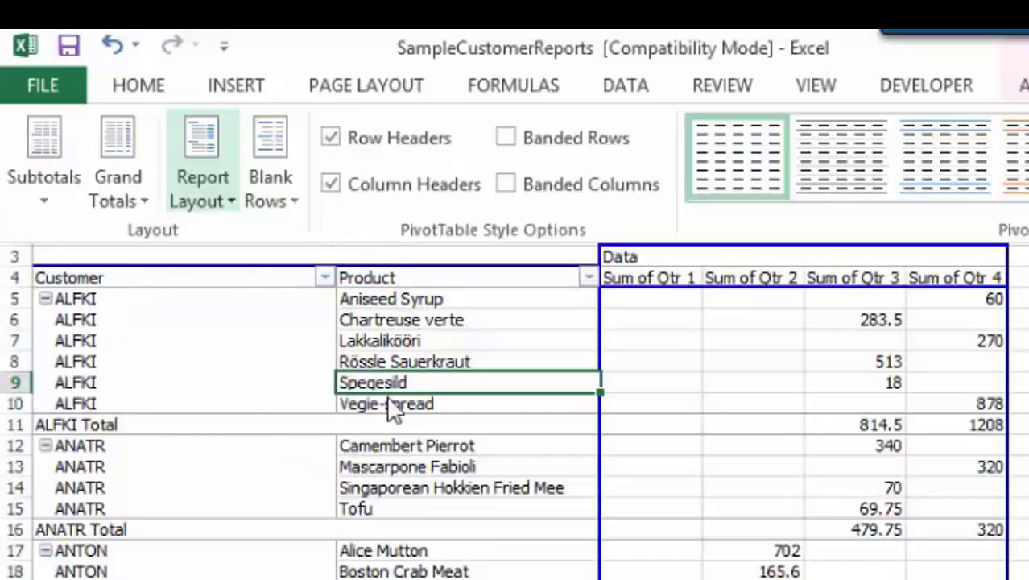
click(214, 192)
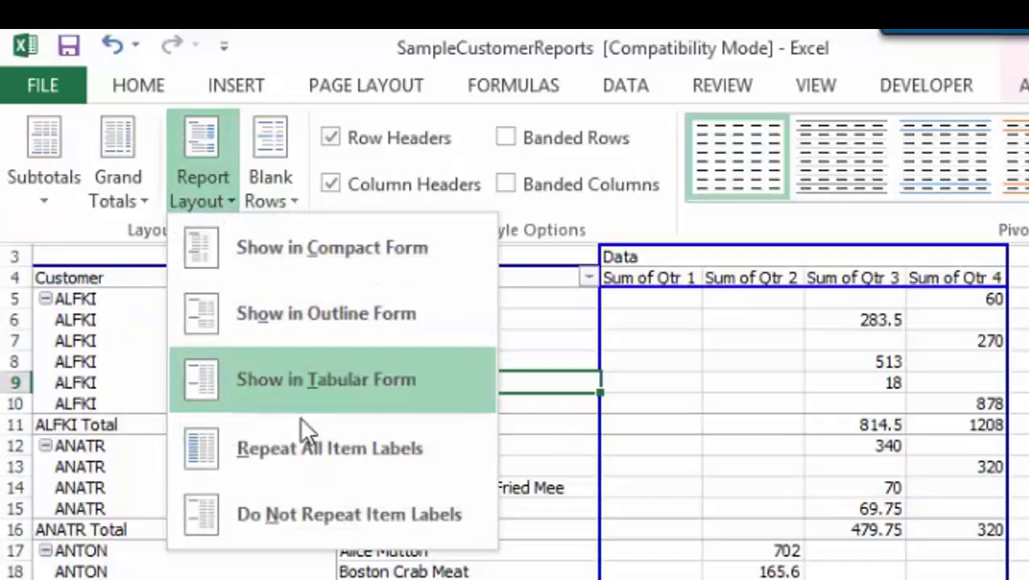
click(319, 525)
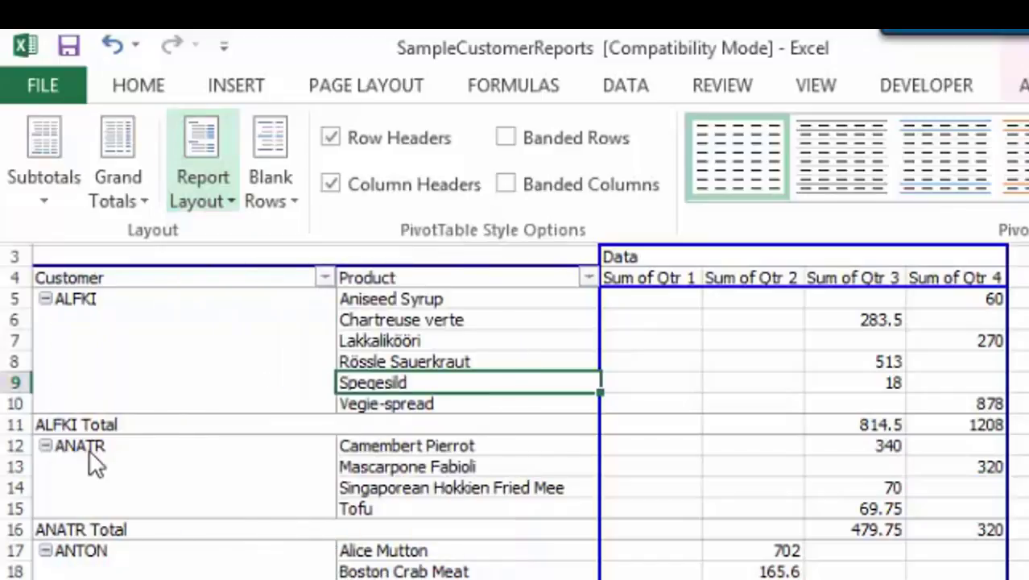
click(128, 180)
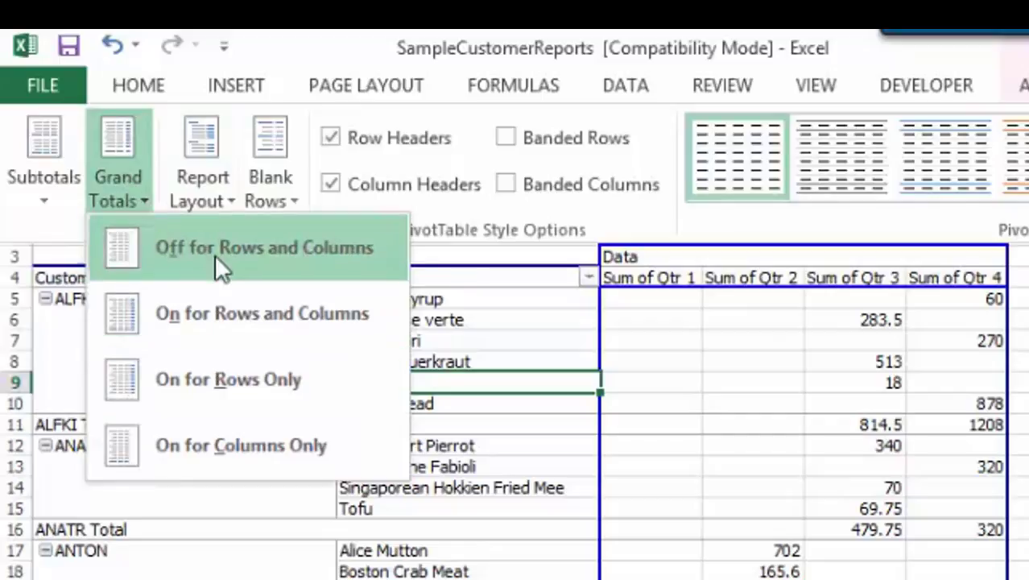
click(215, 254)
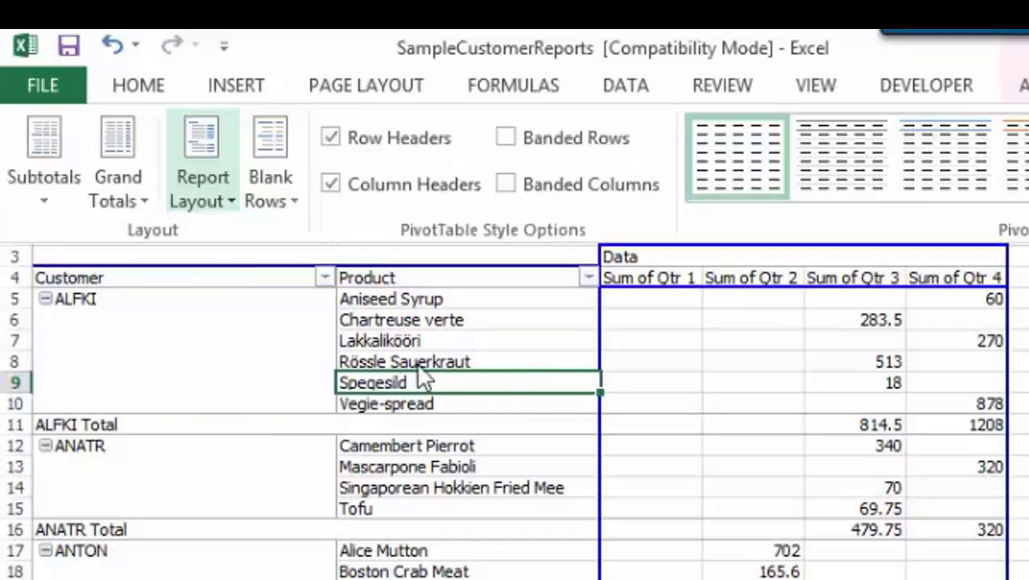
click(122, 194)
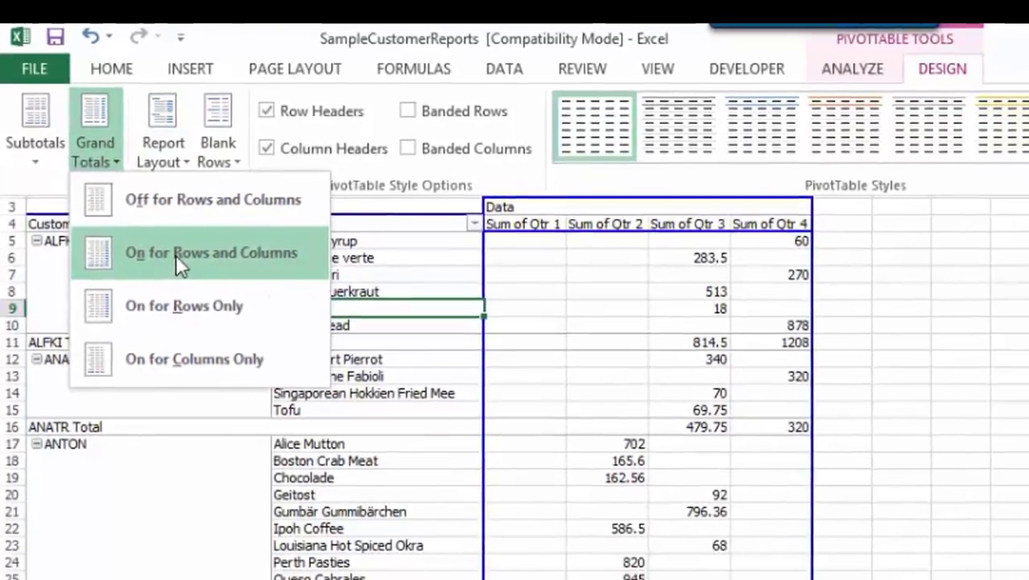
click(175, 254)
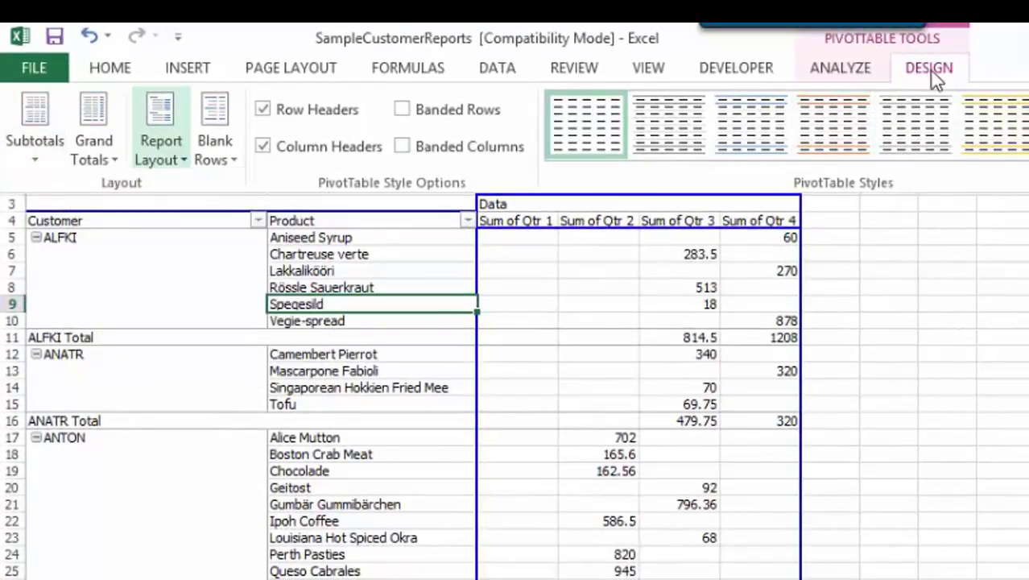
Visit the Analyze tab, then select cells C14 and D22 (586.5 for Ipoh Coffee) in the pivot table
click(829, 73)
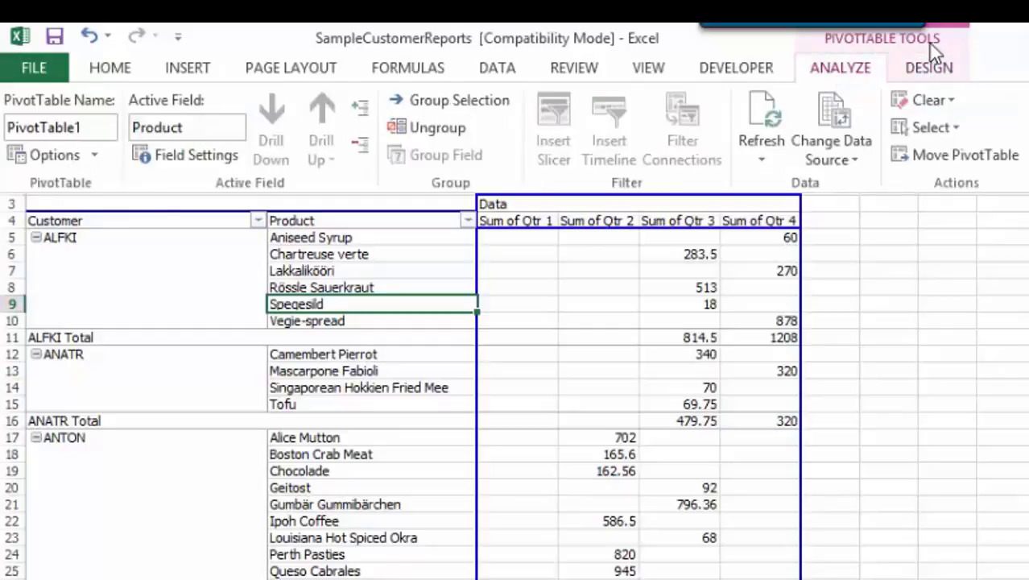
click(396, 391)
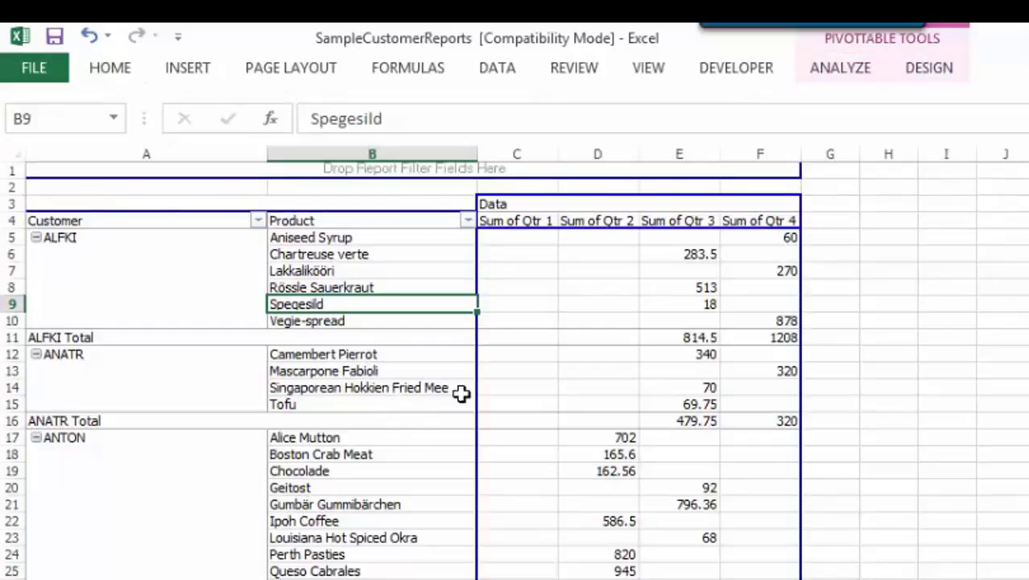
click(517, 392)
click(431, 525)
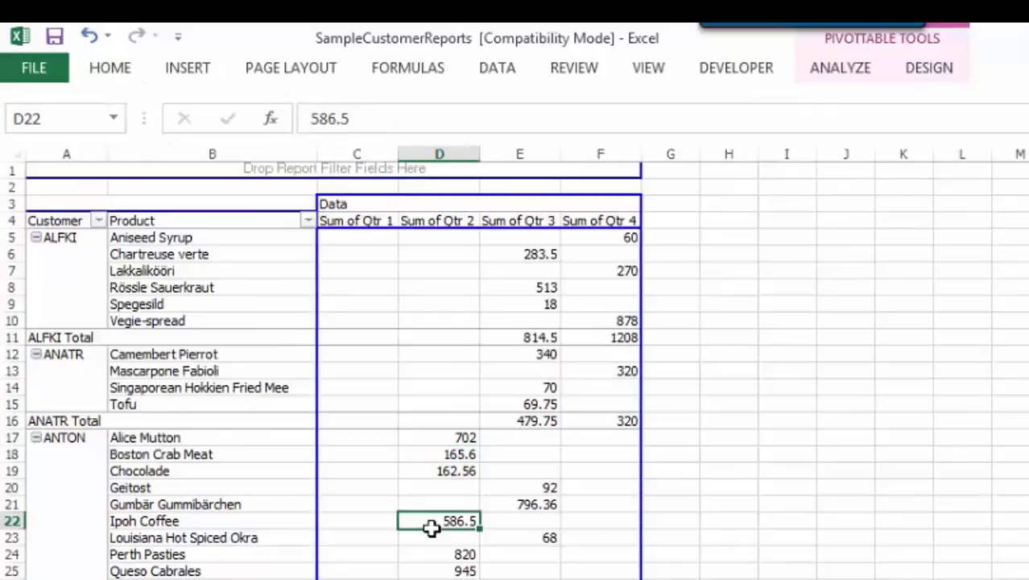